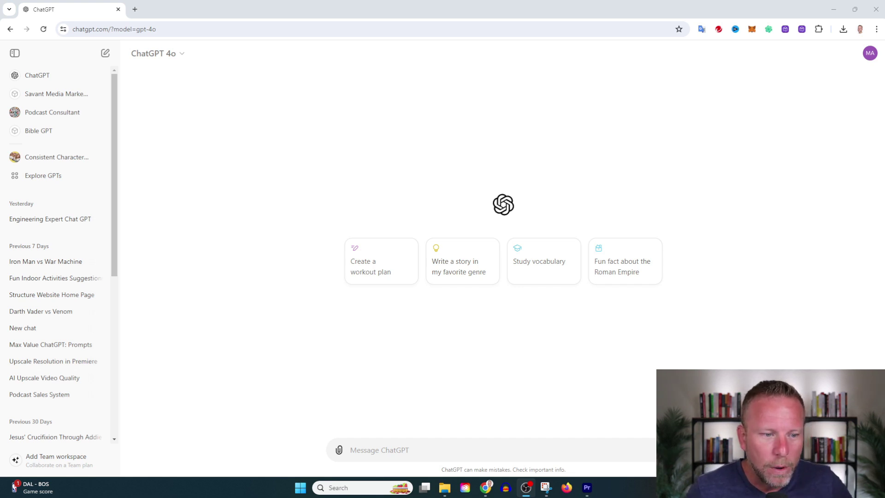
Step: Expand 'evaluate' into a prompt asking ChatGPT to evaluate a barber shop's bench-ad marketing strategy
{"action": "left_click", "coordinate": [406, 453]}
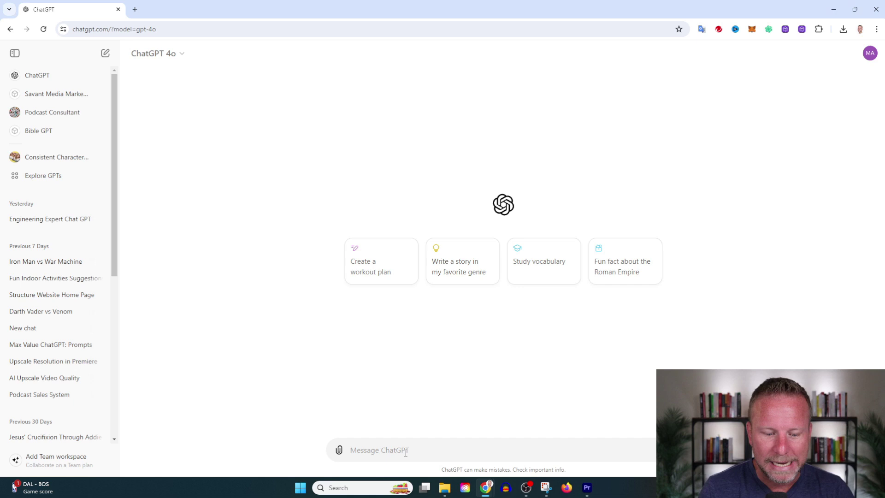
{"action": "type", "text": "evaluate"}
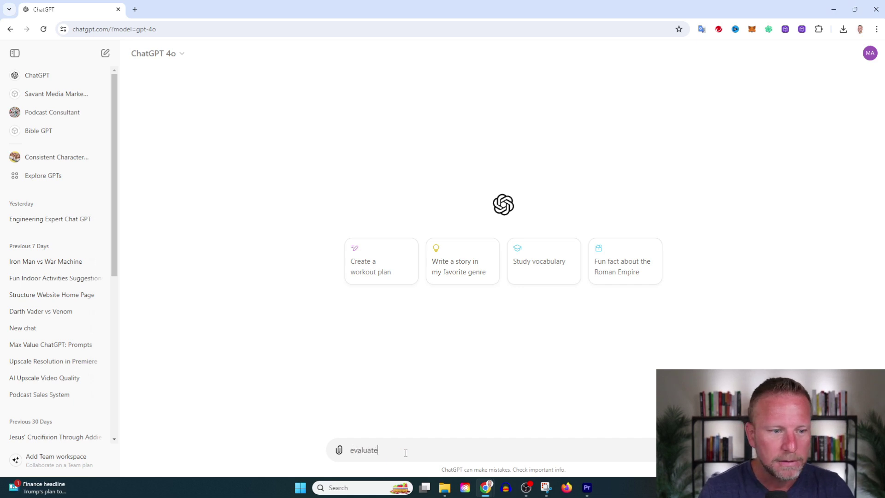
{"action": "key", "text": "ctrl+a"}
{"action": "type", "text": "Evaluate my business marketing strategy. I'm want to grow my barber shop and I want to run ads on benches"}
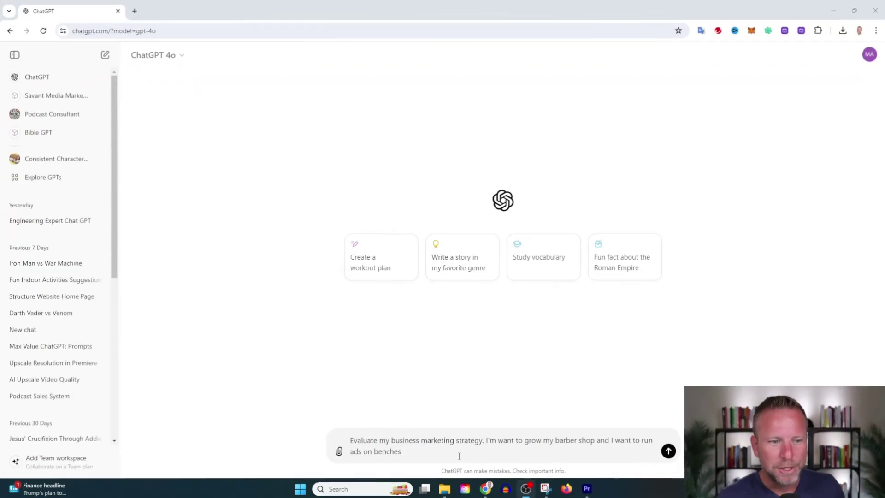
Step: Send the bench-ad question and read ChatGPT's reply down to its Conclusion
{"action": "left_click", "coordinate": [669, 450]}
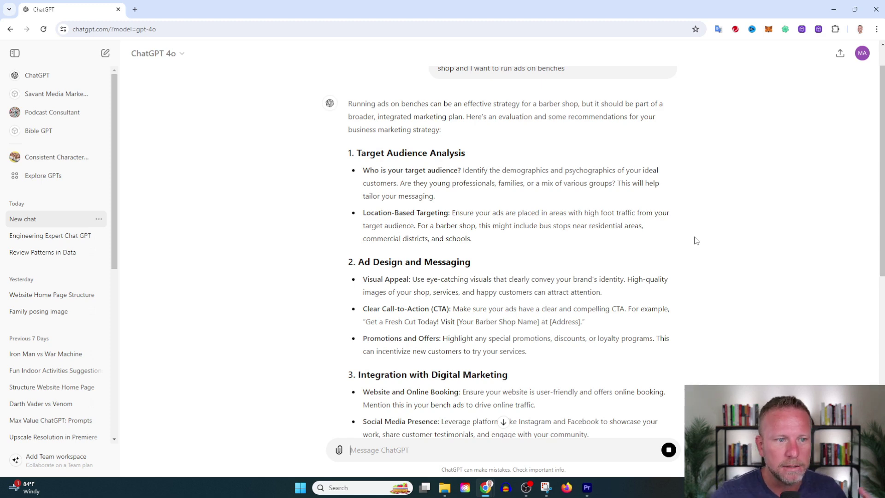
{"action": "scroll", "coordinate": [737, 229], "scroll_direction": "down", "scroll_amount": 3}
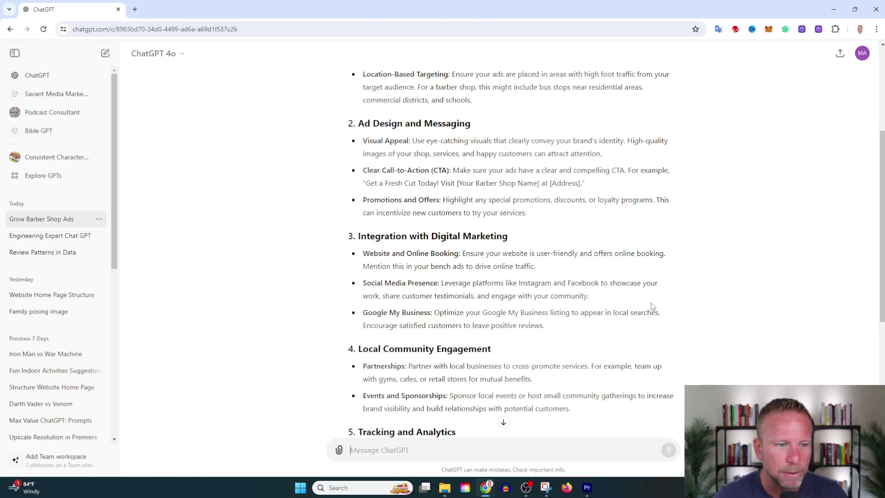
{"action": "scroll", "coordinate": [653, 297], "scroll_direction": "down", "scroll_amount": 3}
{"action": "scroll", "coordinate": [654, 290], "scroll_direction": "down", "scroll_amount": 2}
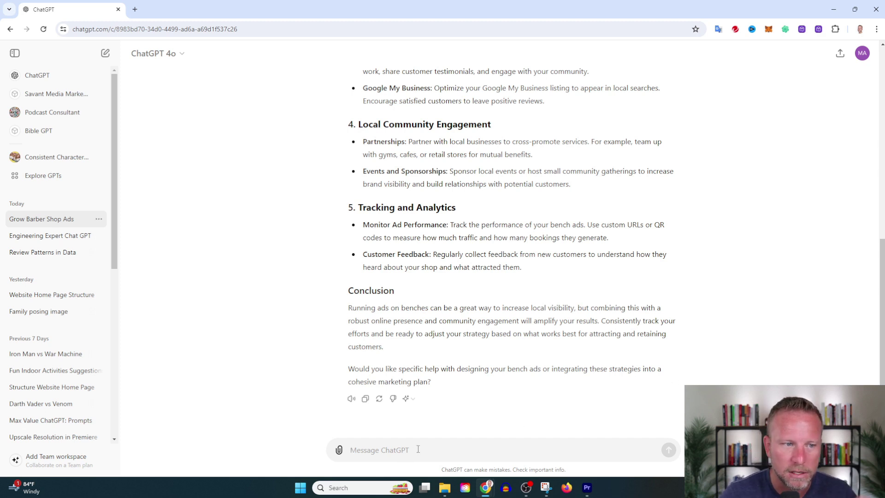
Step: Send 'yes, please develop my marketing plan' and highlight the barber shop goal in the first prompt
{"action": "type", "text": "yes, please "}
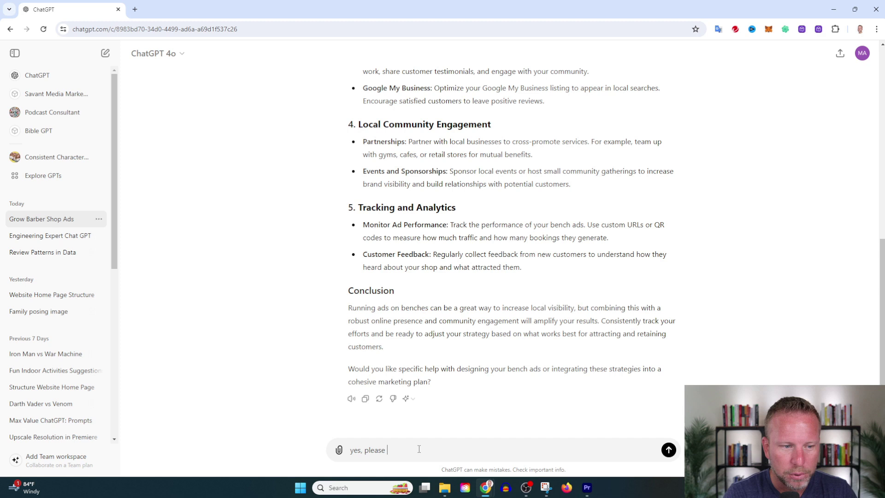
{"action": "type", "text": "develop m"}
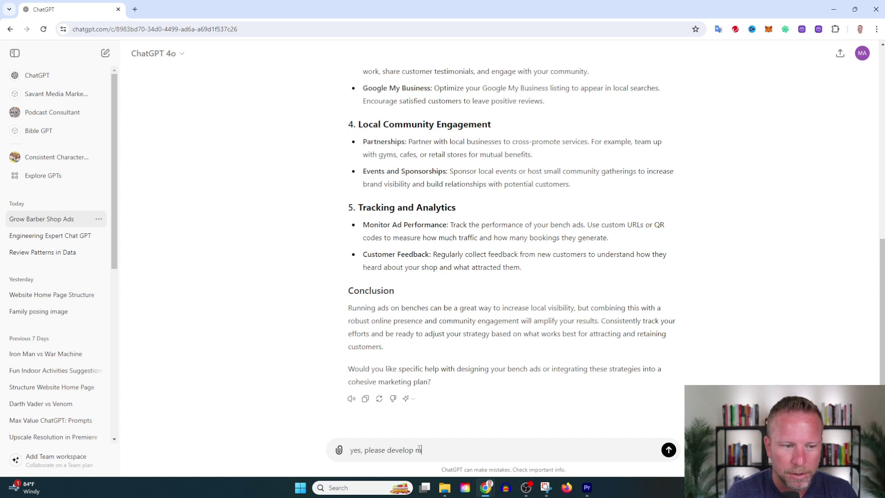
{"action": "type", "text": "y marketing plan"}
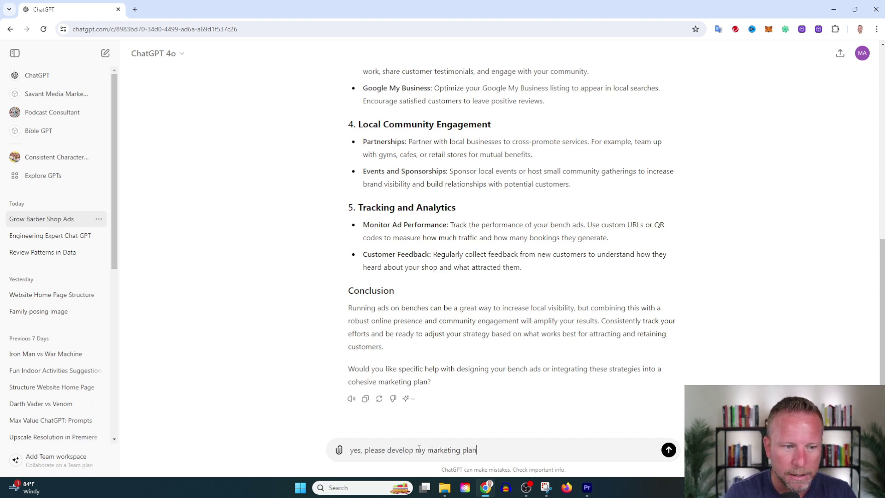
{"action": "key", "text": "Return"}
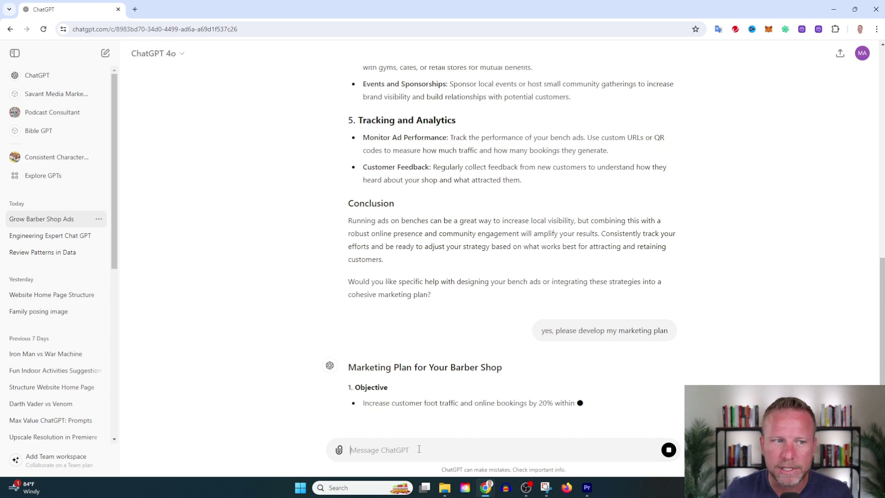
{"action": "scroll", "coordinate": [505, 319], "scroll_direction": "up", "scroll_amount": 20}
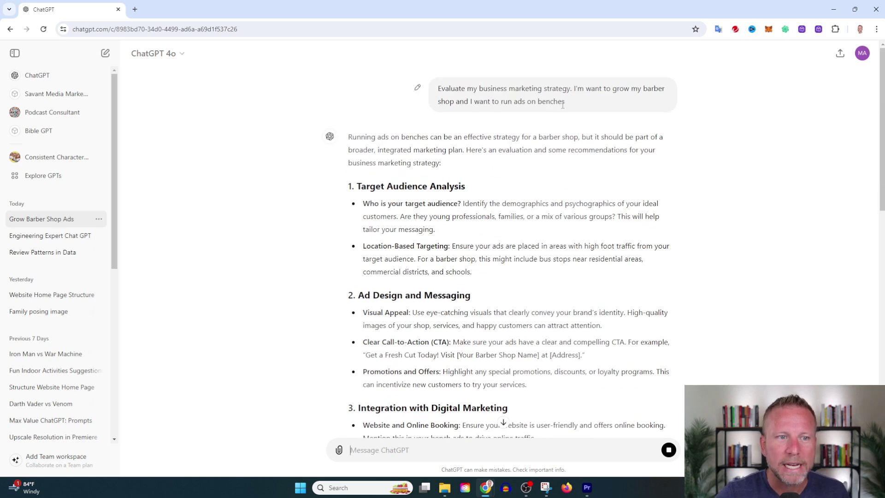
{"action": "left_click_drag", "start_coordinate": [569, 104], "coordinate": [574, 88]}
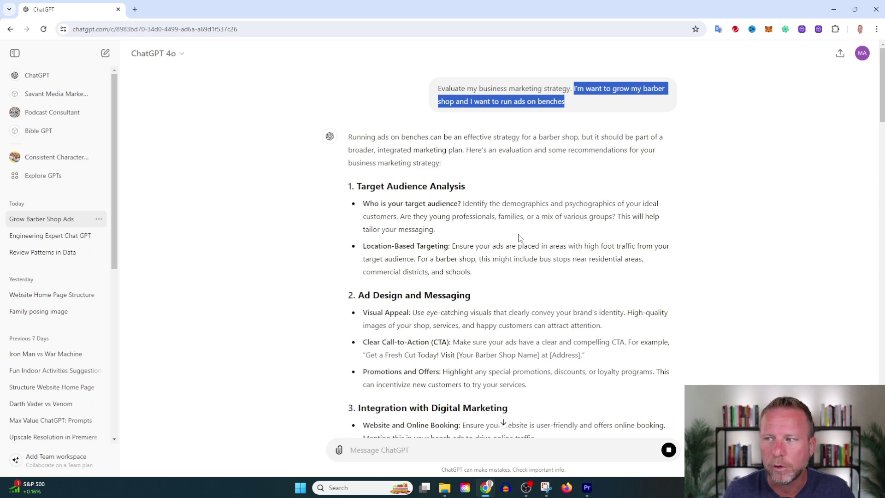
Step: Scroll the marketing plan down to the Implementation Timeline table and briefly highlight it
{"action": "scroll", "coordinate": [519, 238], "scroll_direction": "down", "scroll_amount": 20}
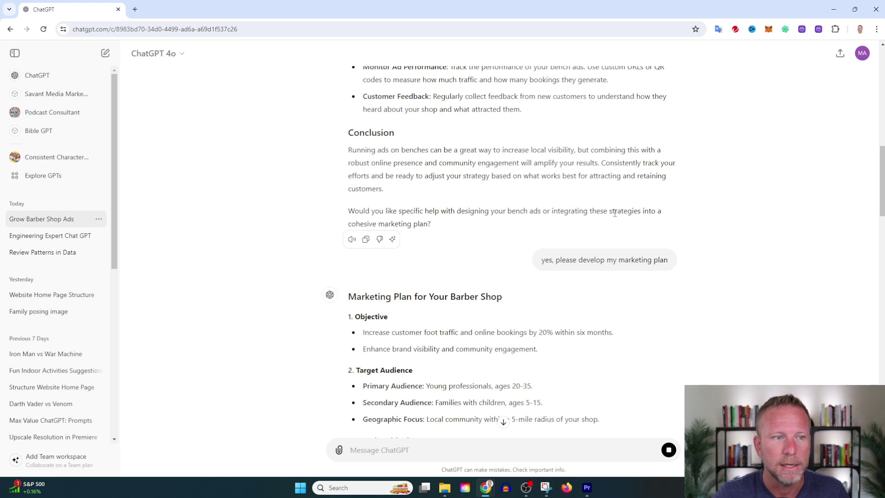
{"action": "scroll", "coordinate": [585, 231], "scroll_direction": "down", "scroll_amount": 3}
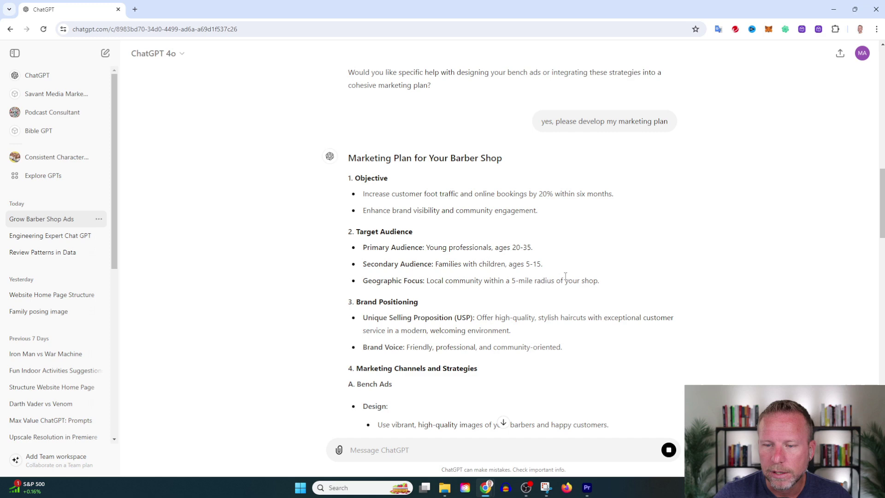
{"action": "scroll", "coordinate": [566, 295], "scroll_direction": "down", "scroll_amount": 7}
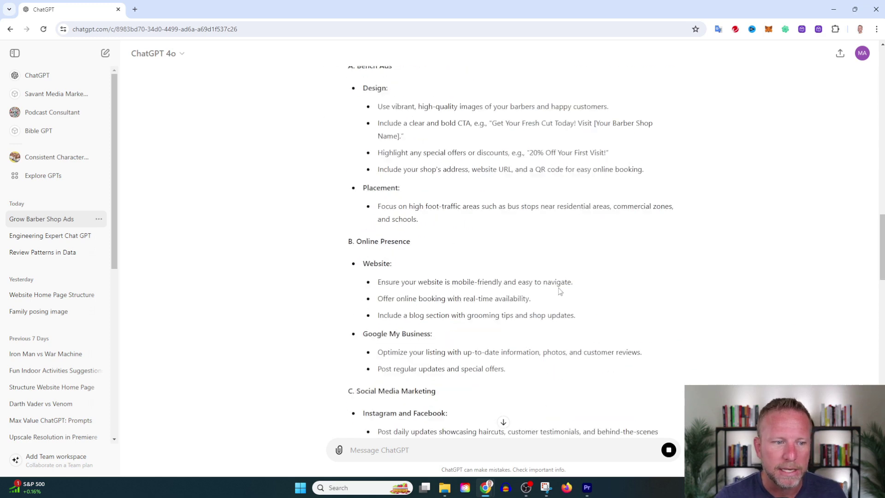
{"action": "scroll", "coordinate": [507, 369], "scroll_direction": "down", "scroll_amount": 15}
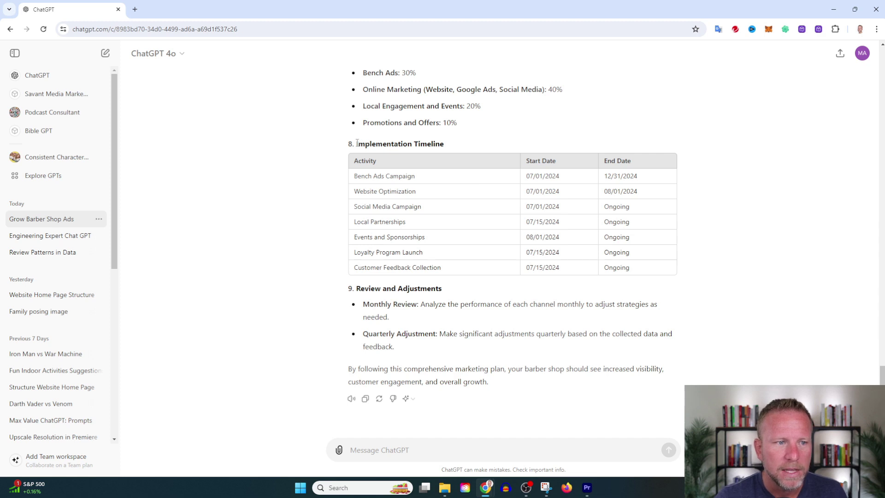
{"action": "left_click_drag", "start_coordinate": [358, 143], "coordinate": [642, 267]}
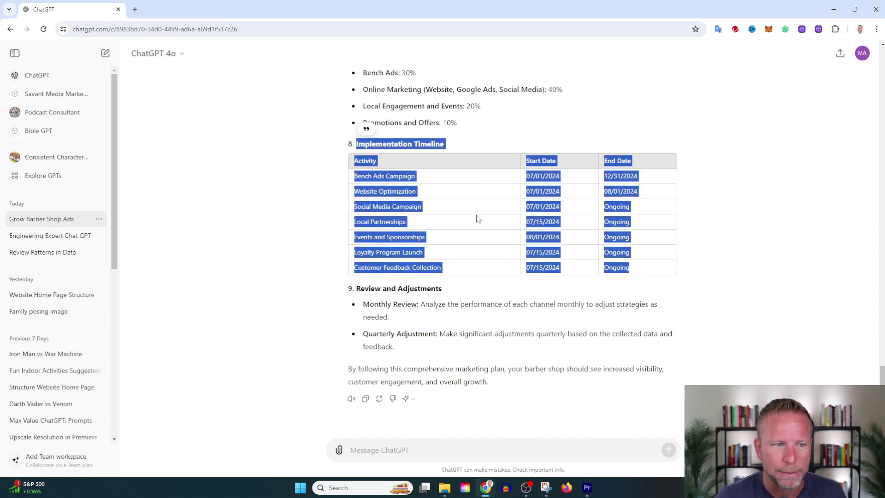
{"action": "left_click", "coordinate": [478, 219]}
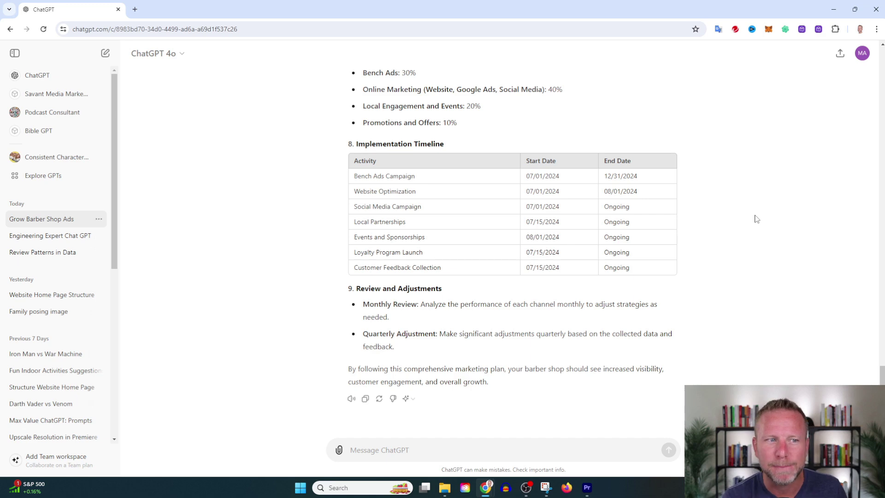
Step: Scroll back up through the Social Media Marketing and Local Community Engagement sections
{"action": "scroll", "coordinate": [742, 210], "scroll_direction": "up", "scroll_amount": 3}
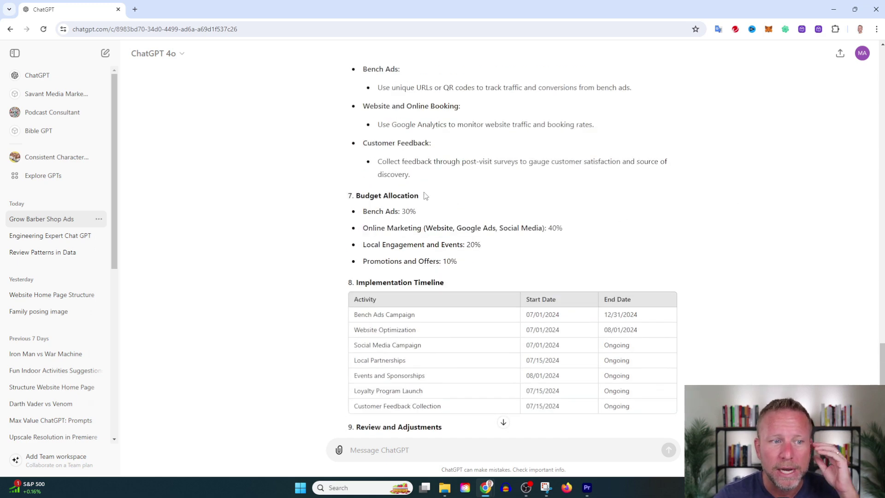
{"action": "left_click_drag", "start_coordinate": [423, 196], "coordinate": [355, 196]}
{"action": "scroll", "coordinate": [364, 192], "scroll_direction": "up", "scroll_amount": 5}
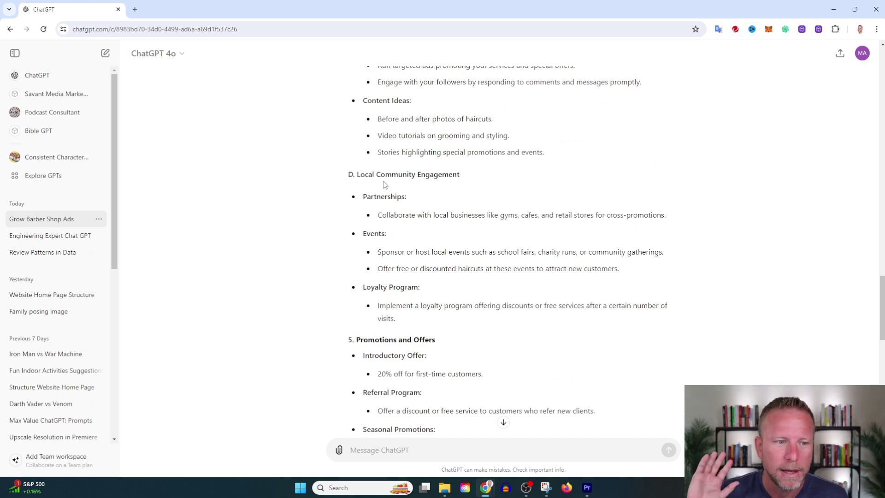
{"action": "scroll", "coordinate": [379, 184], "scroll_direction": "up", "scroll_amount": 3}
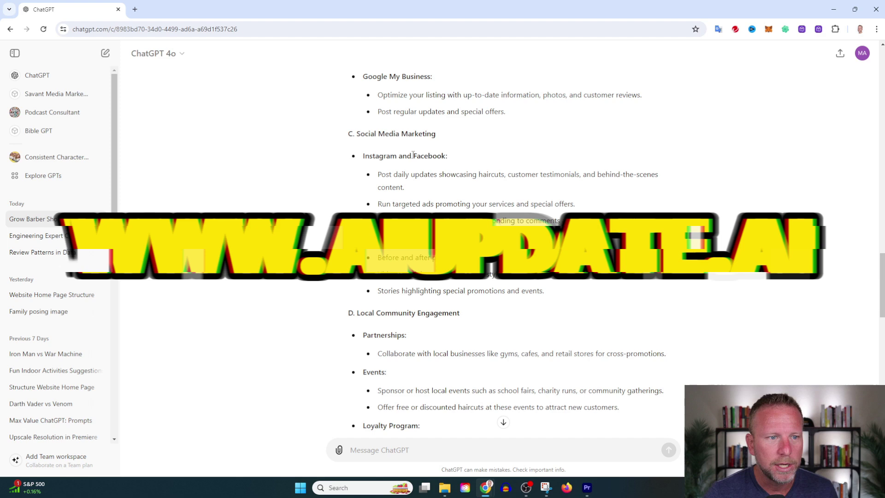
{"action": "scroll", "coordinate": [426, 204], "scroll_direction": "up", "scroll_amount": 10}
{"action": "scroll", "coordinate": [428, 205], "scroll_direction": "up", "scroll_amount": 6}
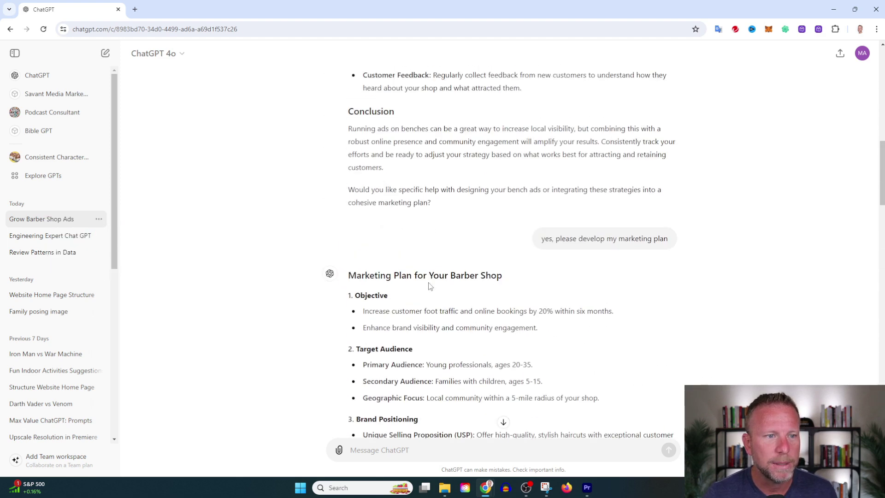
{"action": "scroll", "coordinate": [430, 272], "scroll_direction": "down", "scroll_amount": 3}
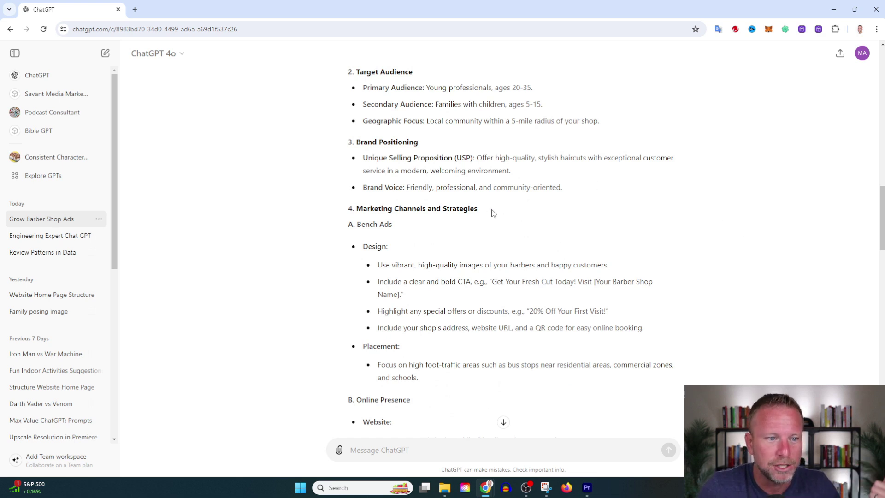
{"action": "scroll", "coordinate": [492, 213], "scroll_direction": "down", "scroll_amount": 3}
{"action": "scroll", "coordinate": [539, 290], "scroll_direction": "down", "scroll_amount": 3}
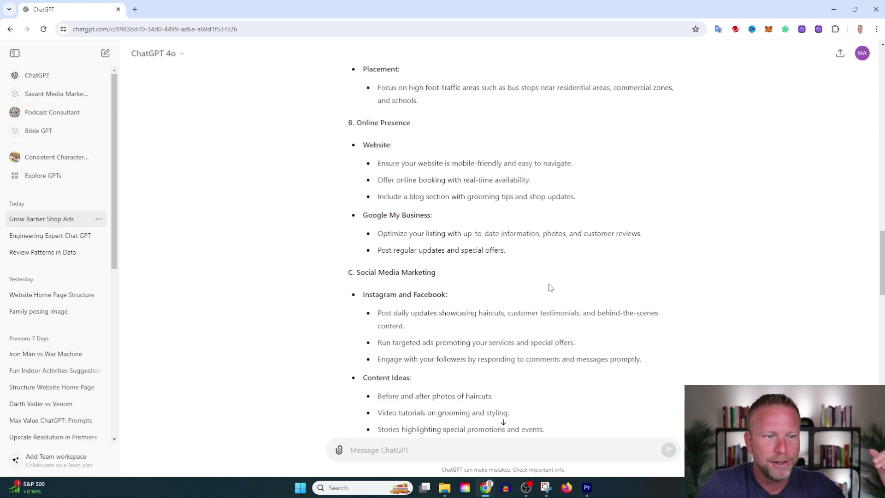
{"action": "scroll", "coordinate": [547, 296], "scroll_direction": "down", "scroll_amount": 3}
{"action": "scroll", "coordinate": [588, 302], "scroll_direction": "down", "scroll_amount": 3}
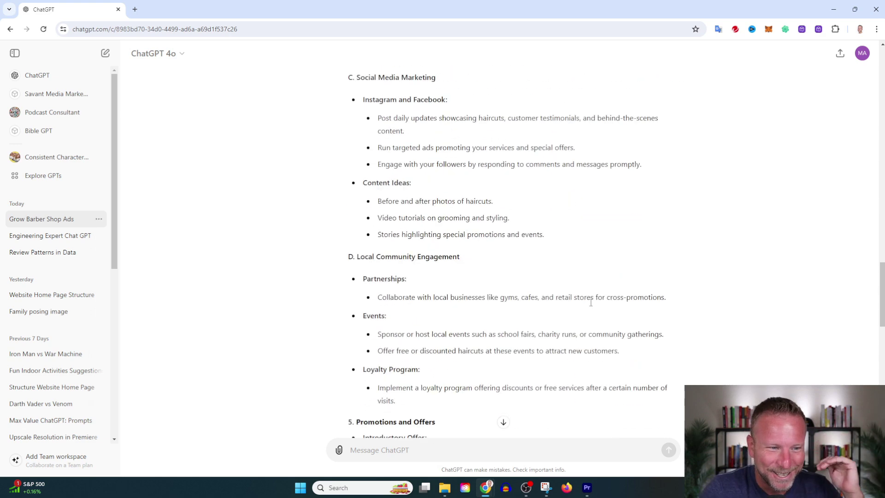
{"action": "scroll", "coordinate": [618, 291], "scroll_direction": "down", "scroll_amount": 3}
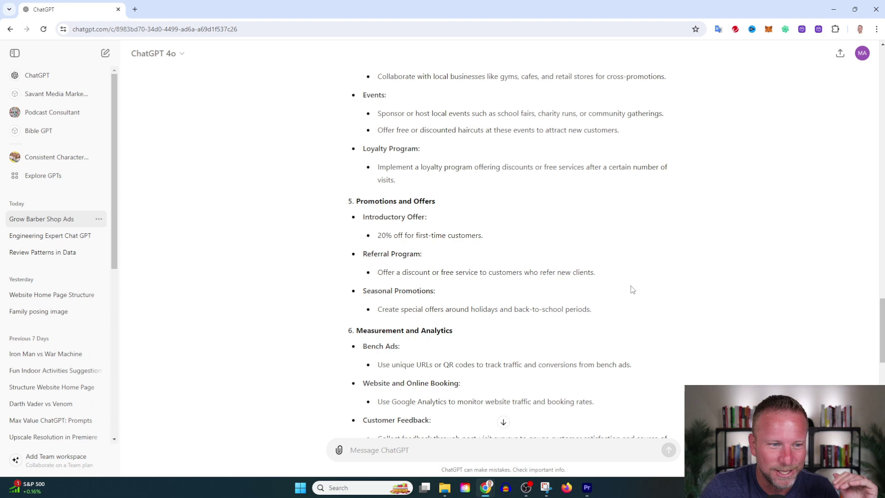
{"action": "scroll", "coordinate": [636, 293], "scroll_direction": "down", "scroll_amount": 3}
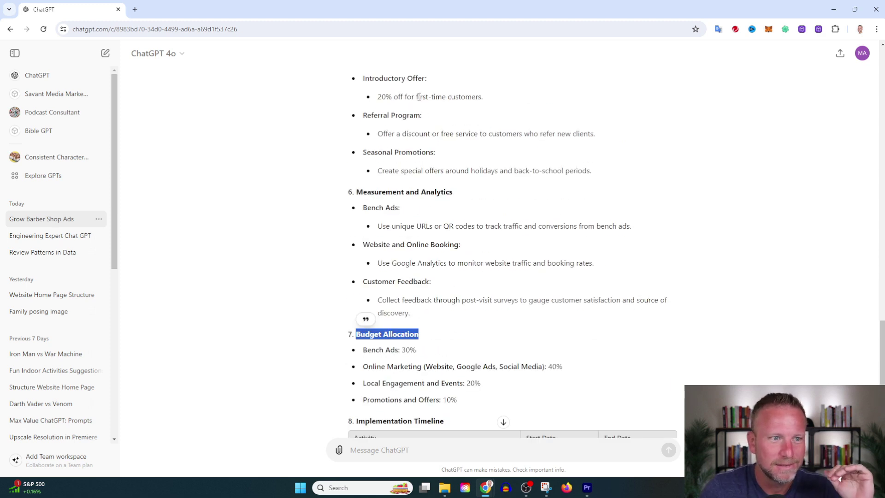
{"action": "scroll", "coordinate": [613, 271], "scroll_direction": "down", "scroll_amount": 3}
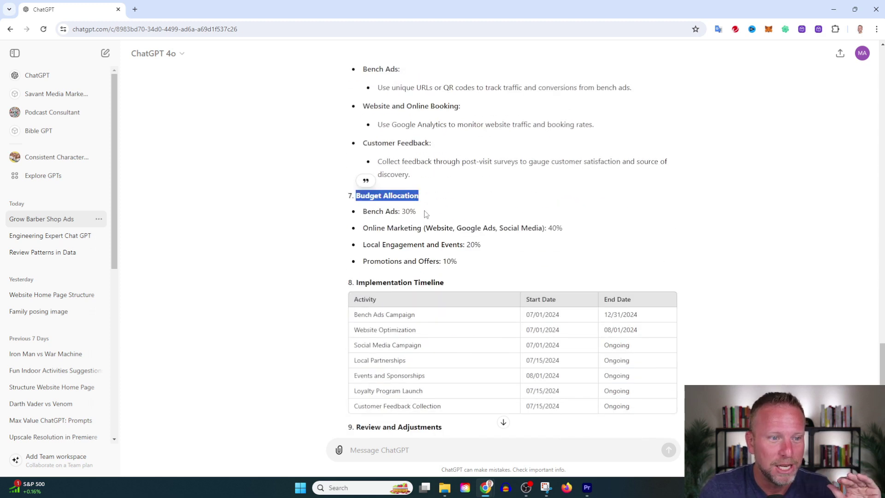
{"action": "scroll", "coordinate": [447, 228], "scroll_direction": "down", "scroll_amount": 3}
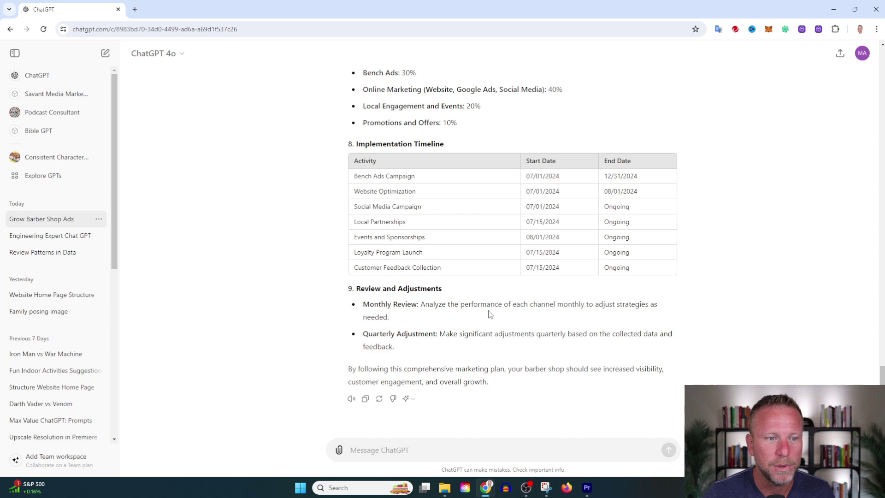
{"action": "scroll", "coordinate": [491, 314], "scroll_direction": "up", "scroll_amount": 10}
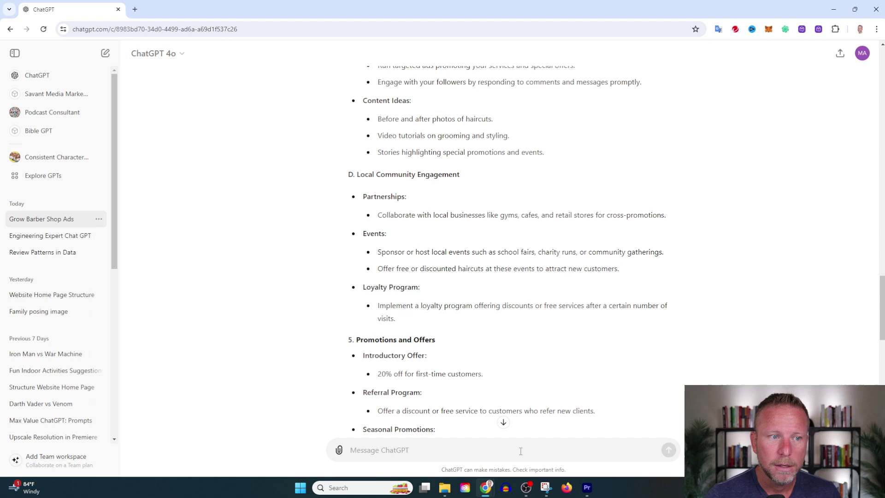
{"action": "scroll", "coordinate": [503, 322], "scroll_direction": "up", "scroll_amount": 10}
{"action": "scroll", "coordinate": [490, 350], "scroll_direction": "up", "scroll_amount": 10}
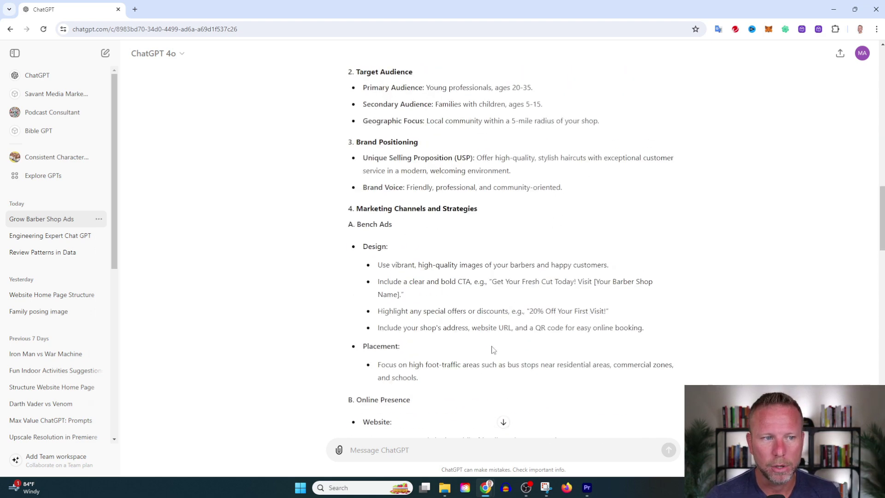
{"action": "scroll", "coordinate": [502, 336], "scroll_direction": "down", "scroll_amount": 3}
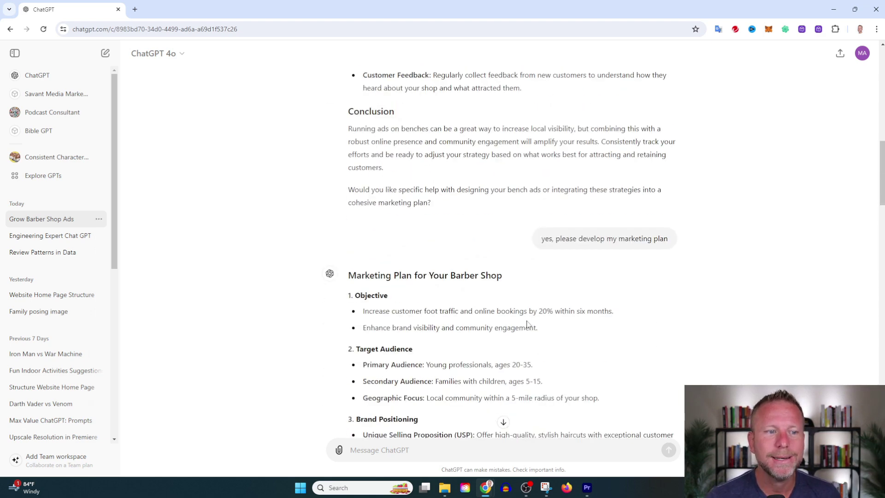
{"action": "scroll", "coordinate": [526, 323], "scroll_direction": "down", "scroll_amount": 3}
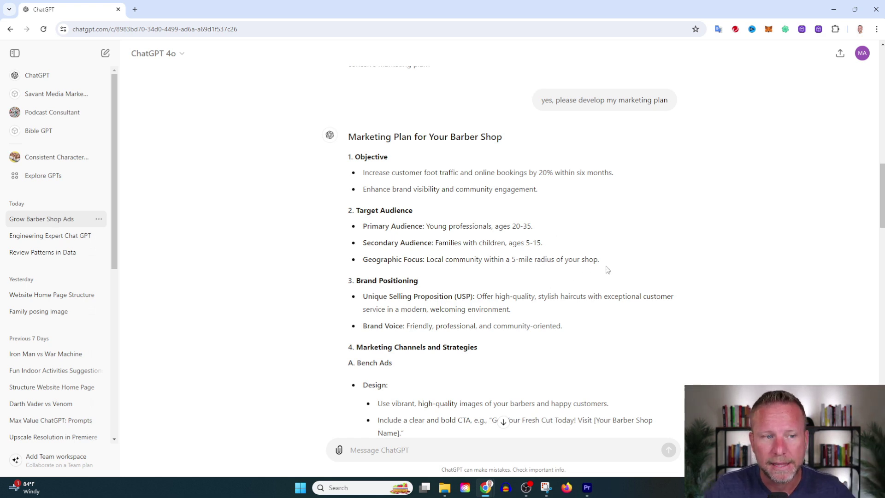
{"action": "scroll", "coordinate": [590, 240], "scroll_direction": "down", "scroll_amount": 20}
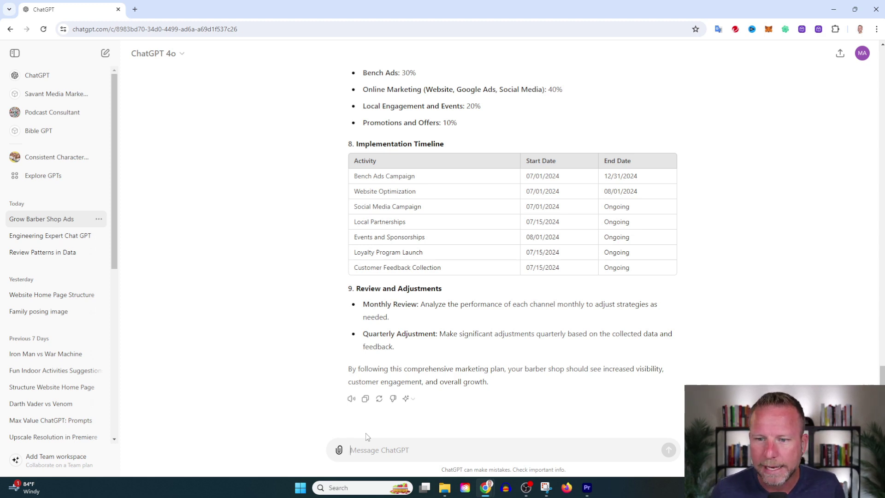
Step: Write and send the weight loss prompt: build muscle, lose fat, 215 to 190 lbs, daily running, no bread
{"action": "type", "text": "evaluat"}
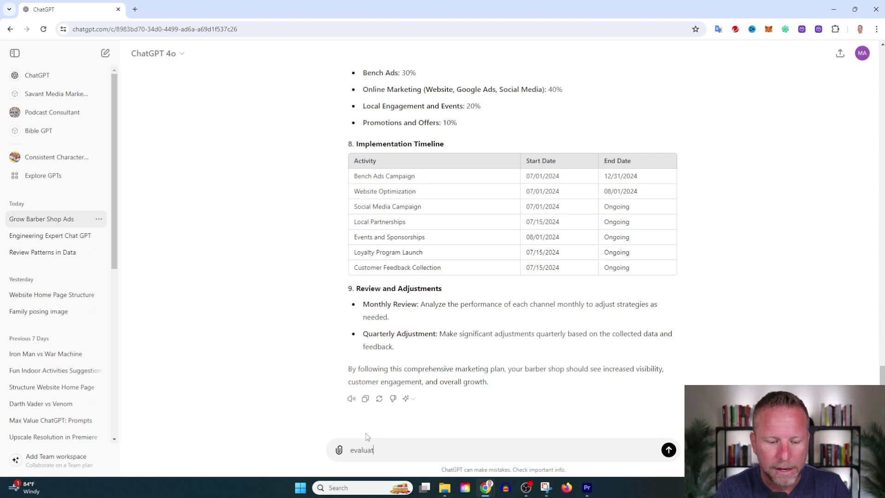
{"action": "type", "text": "e my weight "}
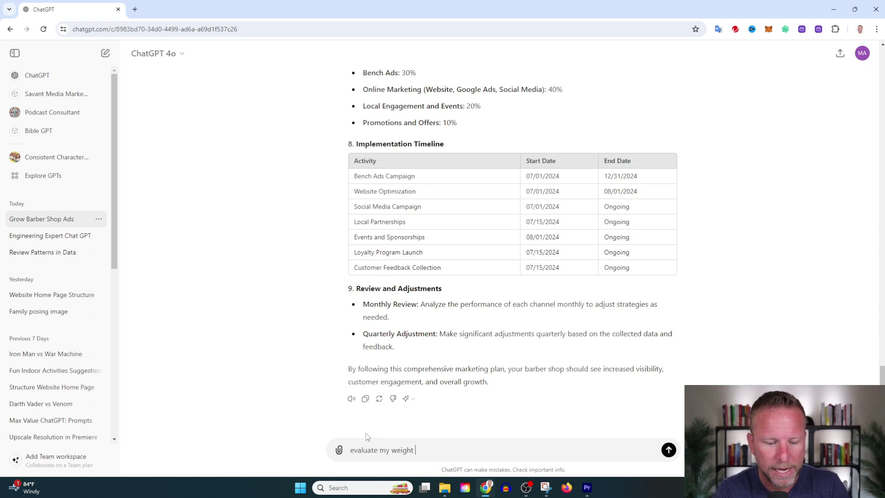
{"action": "type", "text": "loss plan"}
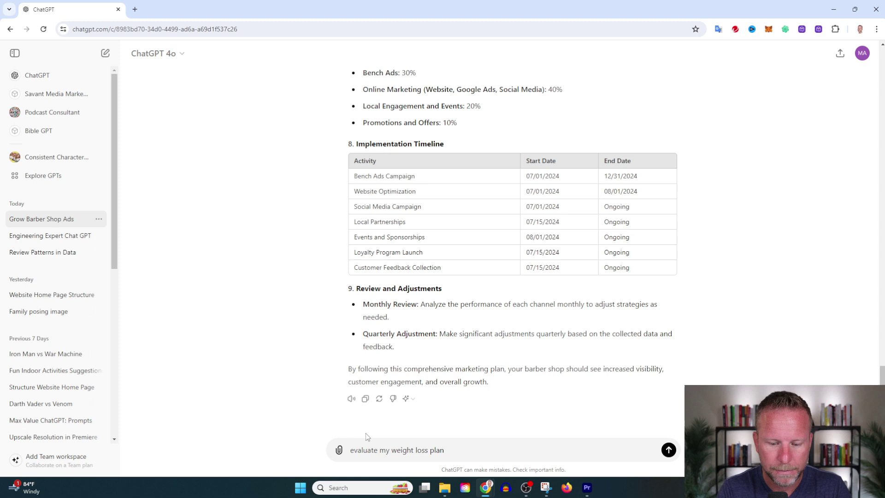
{"action": "type", "text": ". I want"}
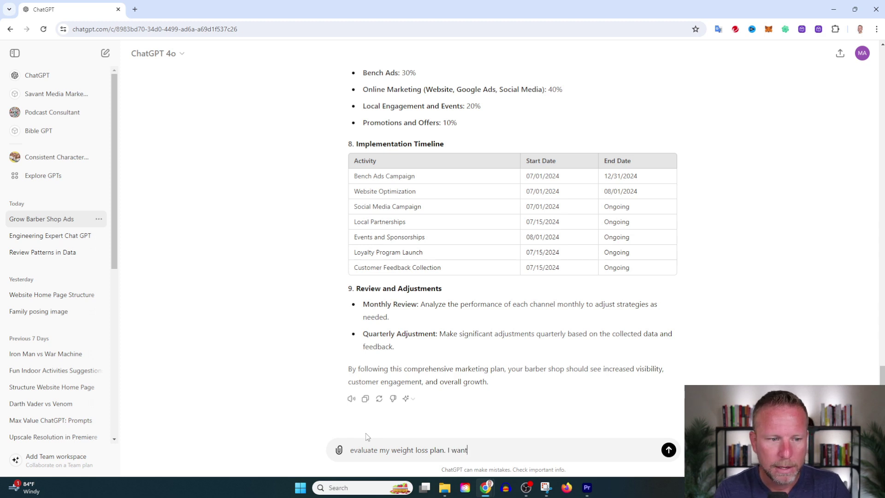
{"action": "type", "text": " to increase mus"}
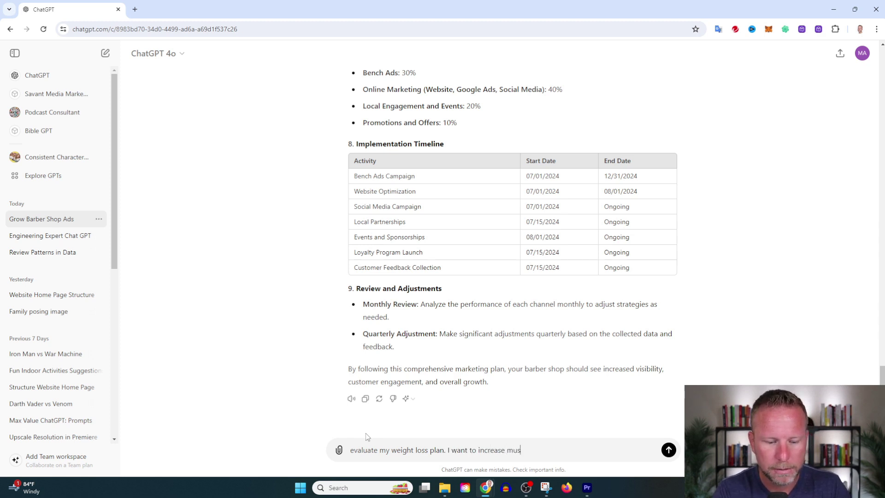
{"action": "type", "text": "cle and reduce fast"}
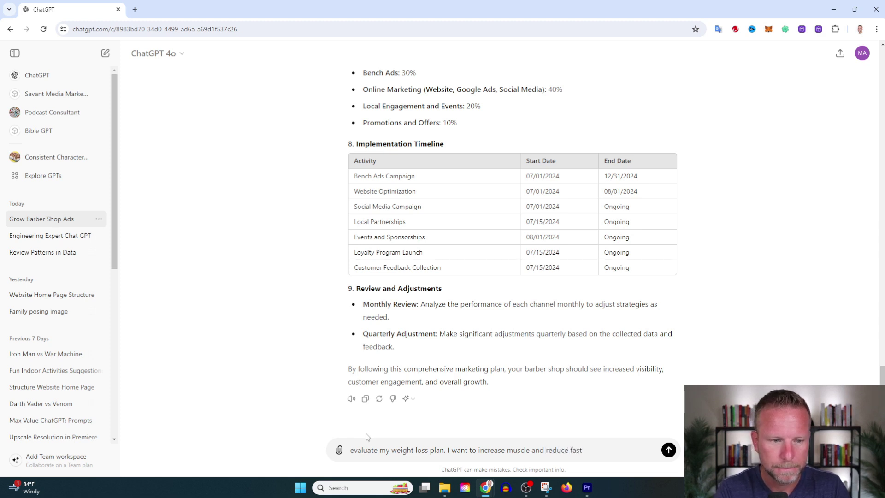
{"action": "key", "text": "BackSpace"}
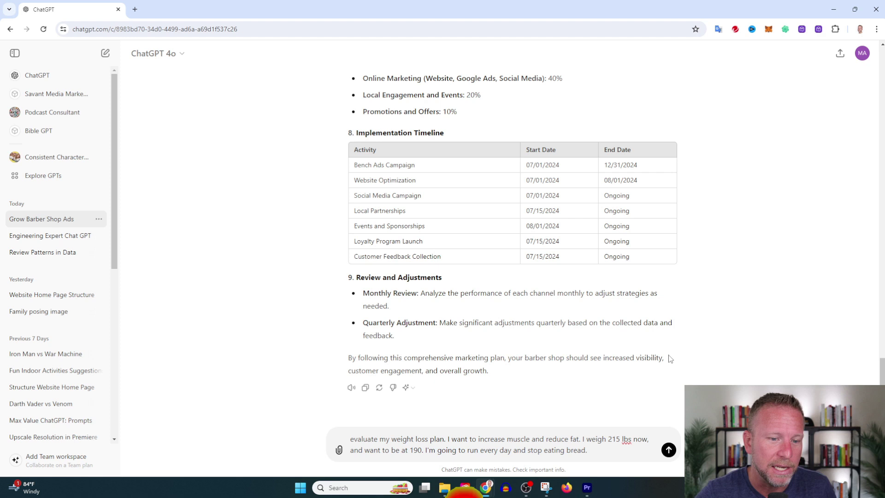
{"action": "left_click", "coordinate": [668, 450]}
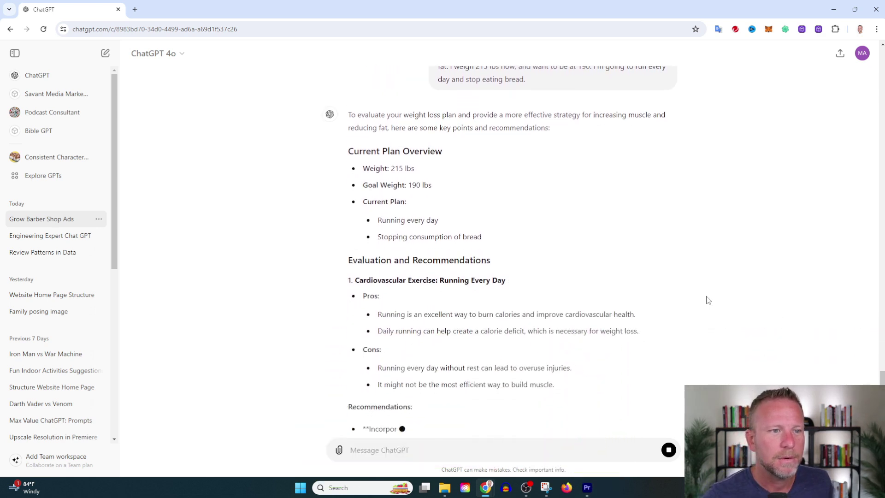
Step: Scroll the weight loss evaluation between the Current Plan Overview and the recommendations
{"action": "scroll", "coordinate": [460, 146], "scroll_direction": "up", "scroll_amount": 2}
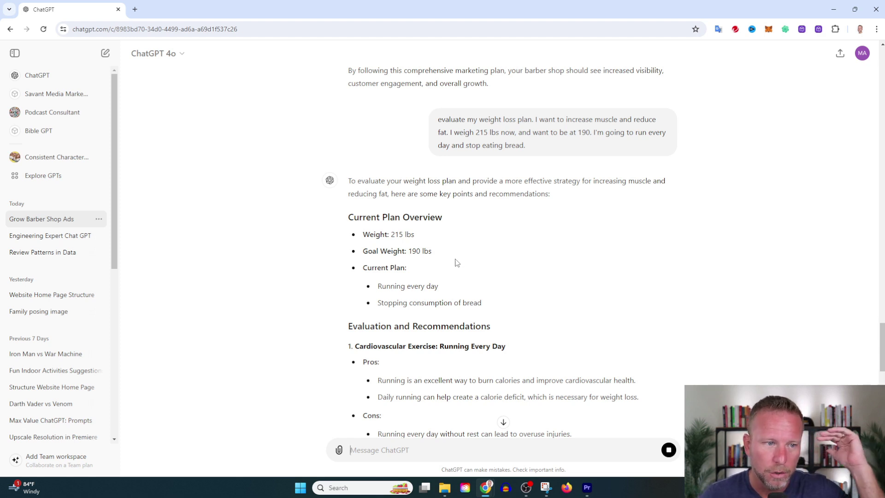
{"action": "scroll", "coordinate": [530, 270], "scroll_direction": "down", "scroll_amount": 3}
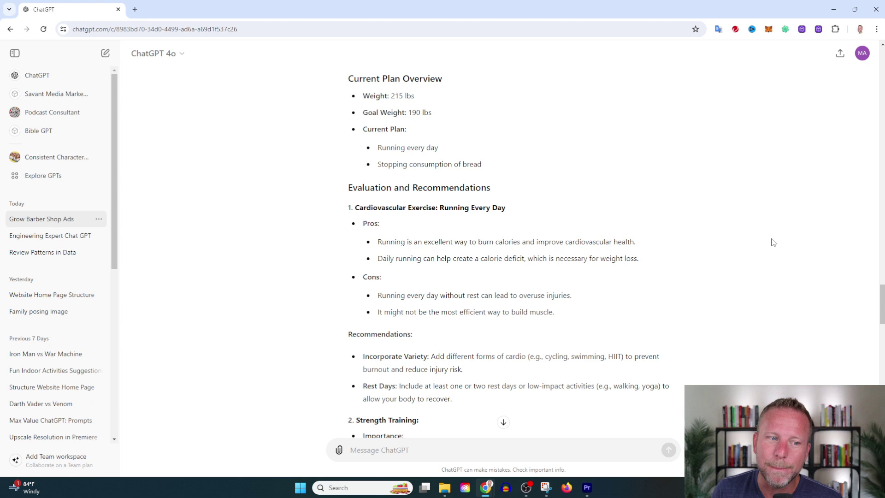
Step: Select the Cons line 'It might not be the most efficient way to build muscle.'
{"action": "left_click_drag", "start_coordinate": [563, 322], "coordinate": [533, 314]}
{"action": "left_click", "coordinate": [560, 320]}
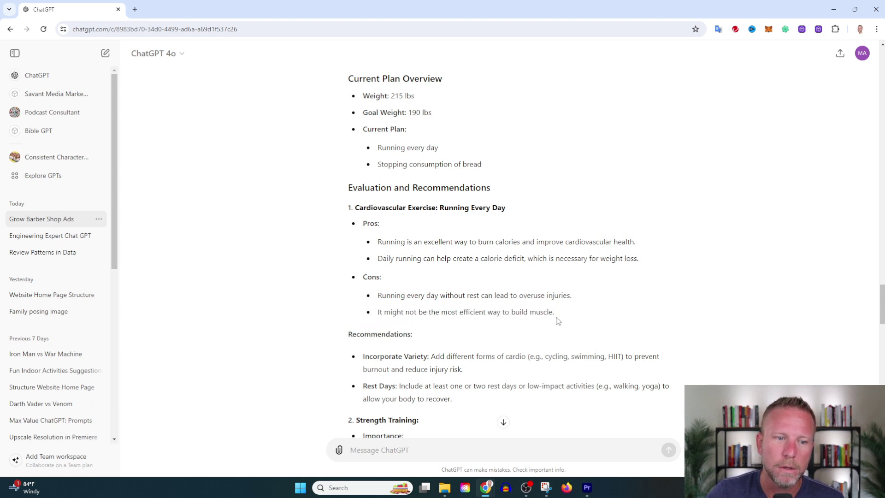
{"action": "triple_click", "coordinate": [557, 316]}
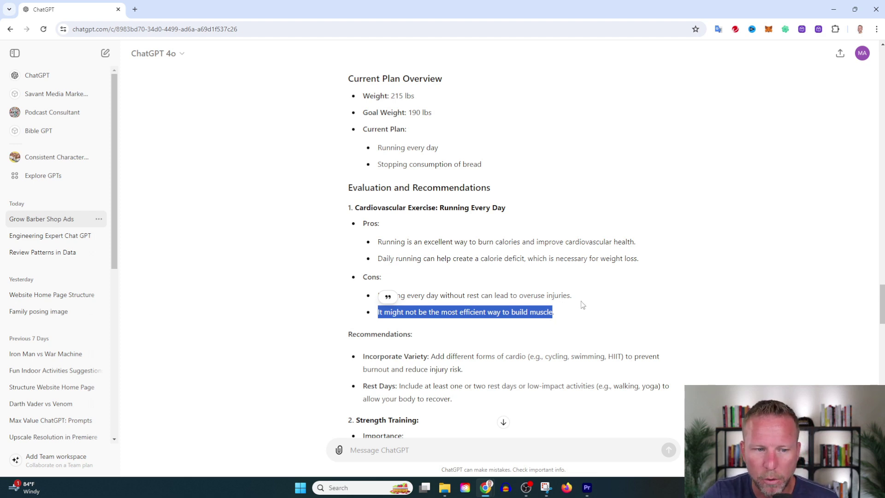
{"action": "scroll", "coordinate": [578, 302], "scroll_direction": "down", "scroll_amount": 3}
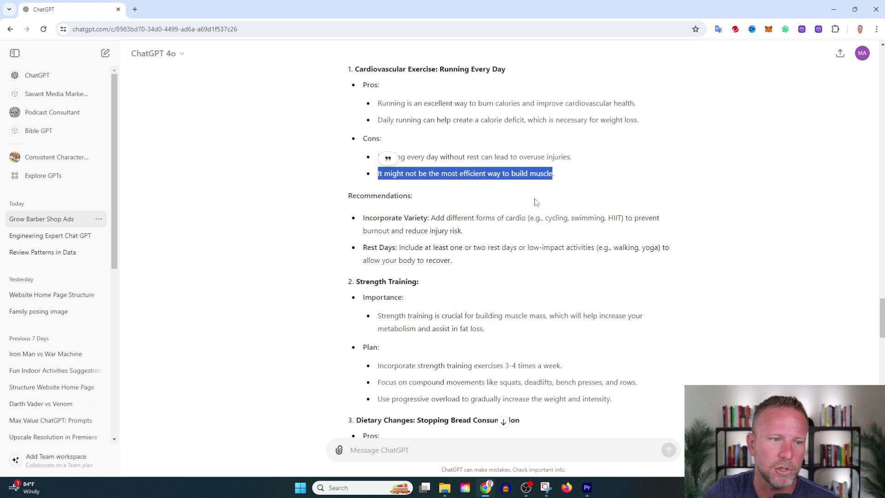
{"action": "scroll", "coordinate": [537, 204], "scroll_direction": "up", "scroll_amount": 3}
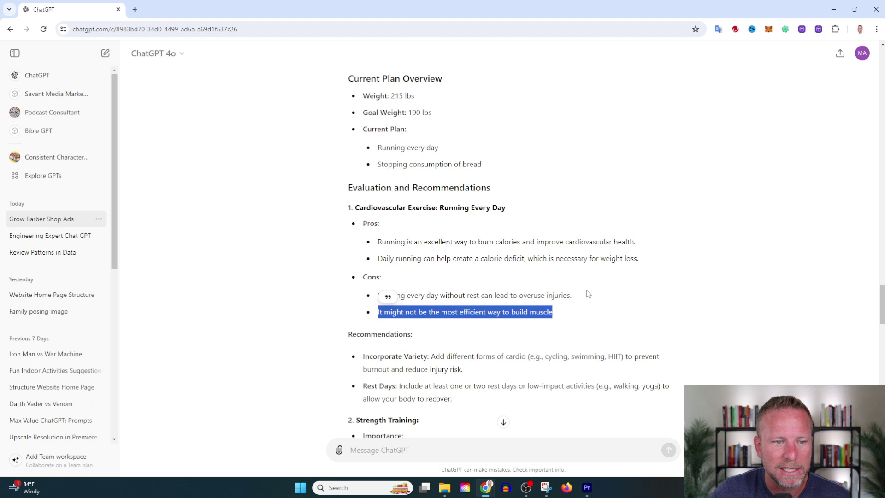
{"action": "scroll", "coordinate": [585, 291], "scroll_direction": "down", "scroll_amount": 3}
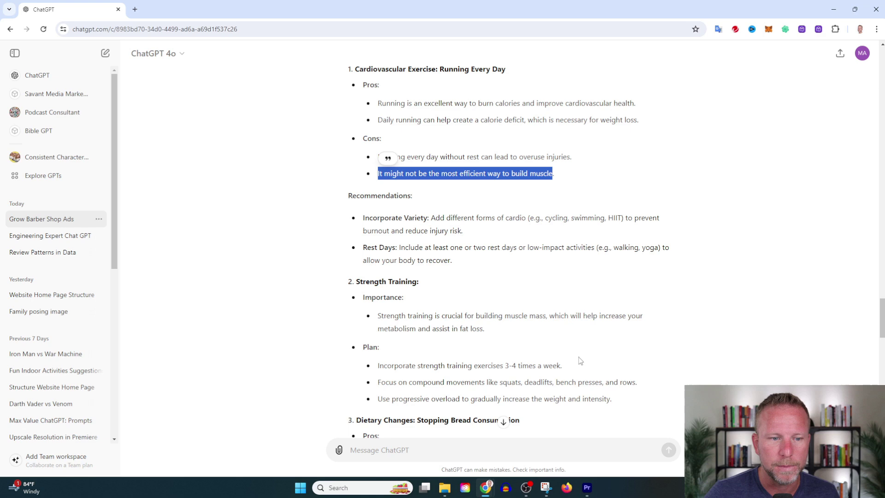
{"action": "scroll", "coordinate": [580, 358], "scroll_direction": "down", "scroll_amount": 9}
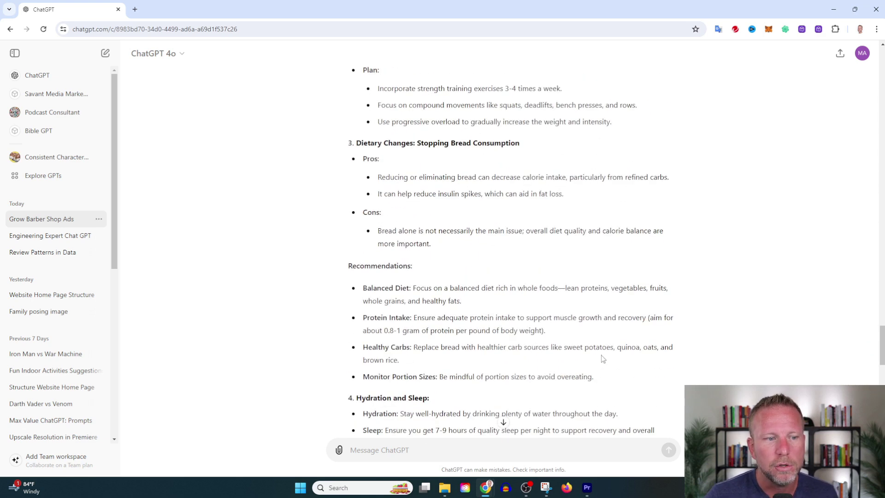
{"action": "scroll", "coordinate": [491, 222], "scroll_direction": "up", "scroll_amount": 3}
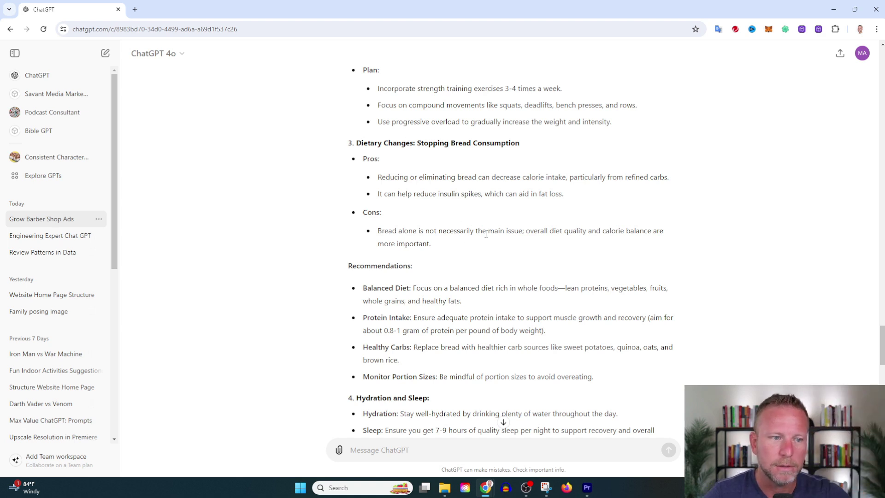
{"action": "scroll", "coordinate": [486, 234], "scroll_direction": "down", "scroll_amount": 3}
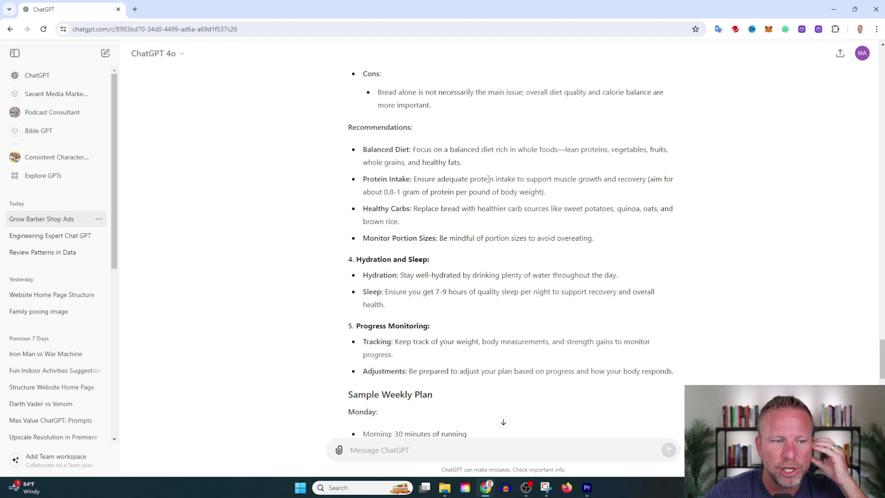
{"action": "scroll", "coordinate": [483, 180], "scroll_direction": "down", "scroll_amount": 6}
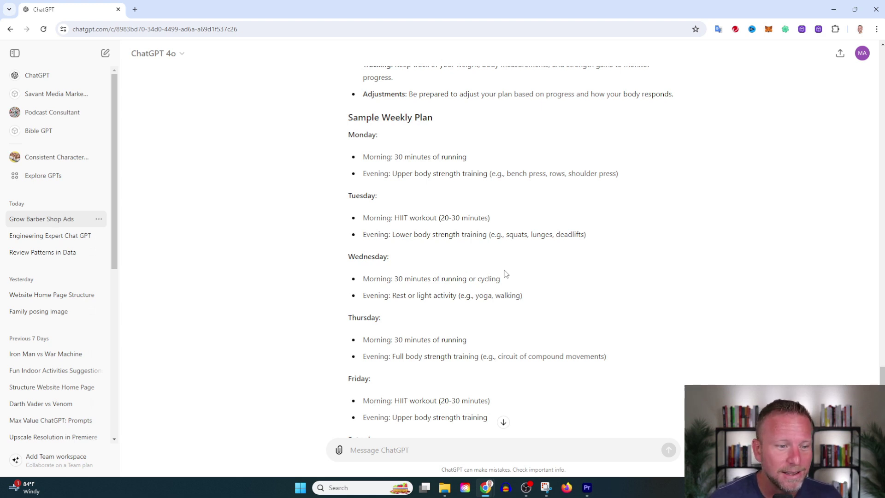
{"action": "scroll", "coordinate": [502, 276], "scroll_direction": "down", "scroll_amount": 5}
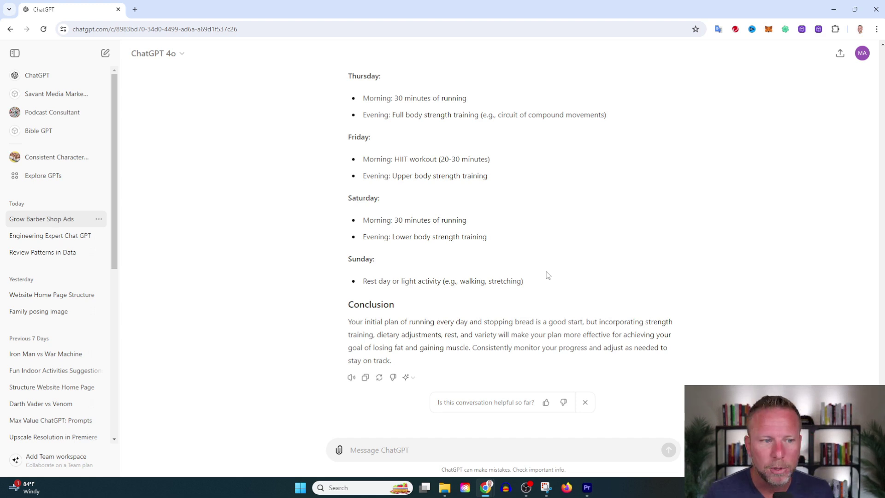
{"action": "left_click", "coordinate": [411, 453]}
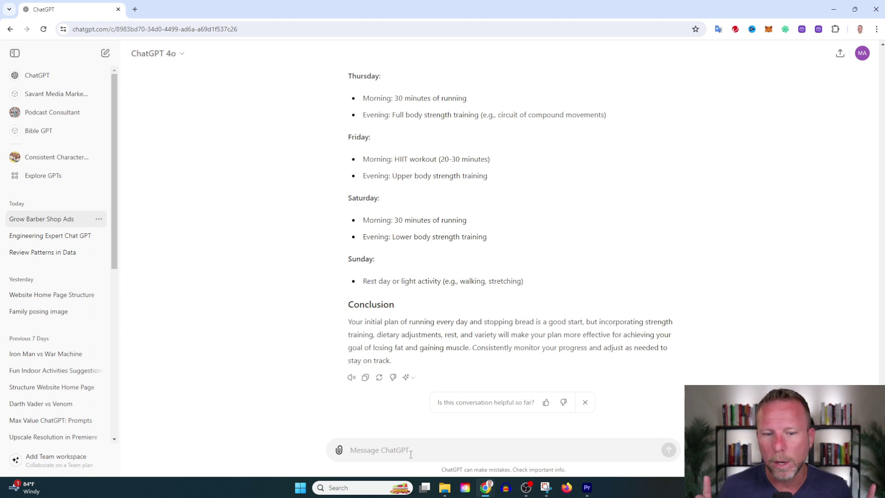
Step: Write and send the financial plan prompt giving retirement age, savings goal, 401k, mortgage and debts
{"action": "type", "text": "evalu"}
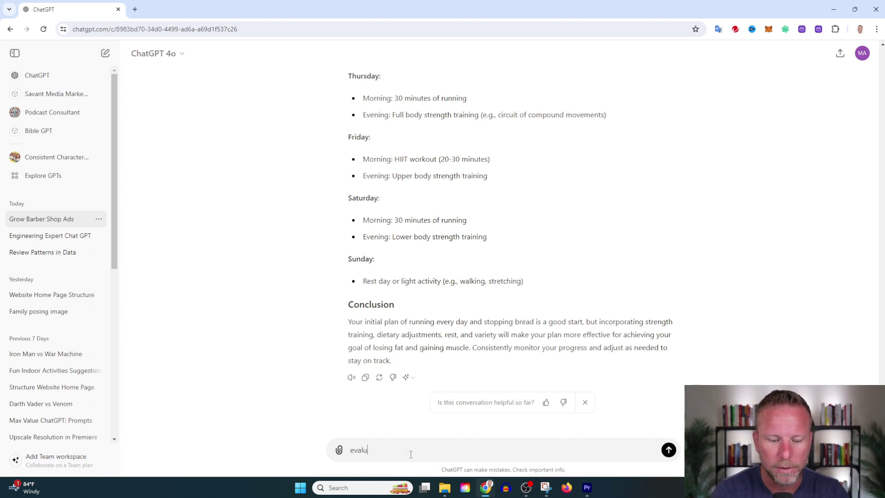
{"action": "type", "text": "ate my "}
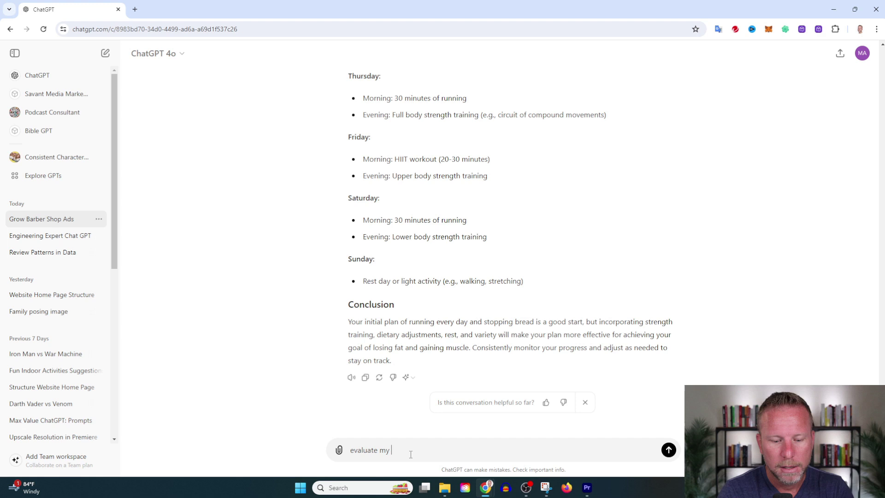
{"action": "type", "text": "financial p"}
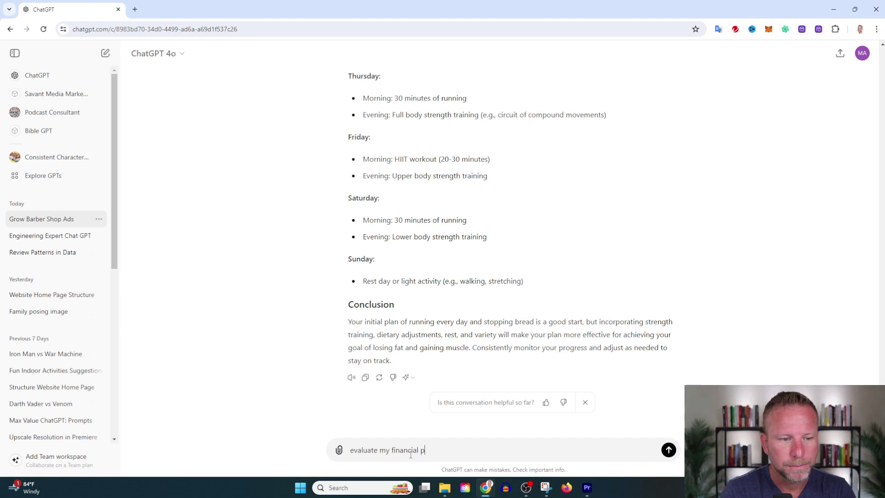
{"action": "type", "text": "lan. I want to "}
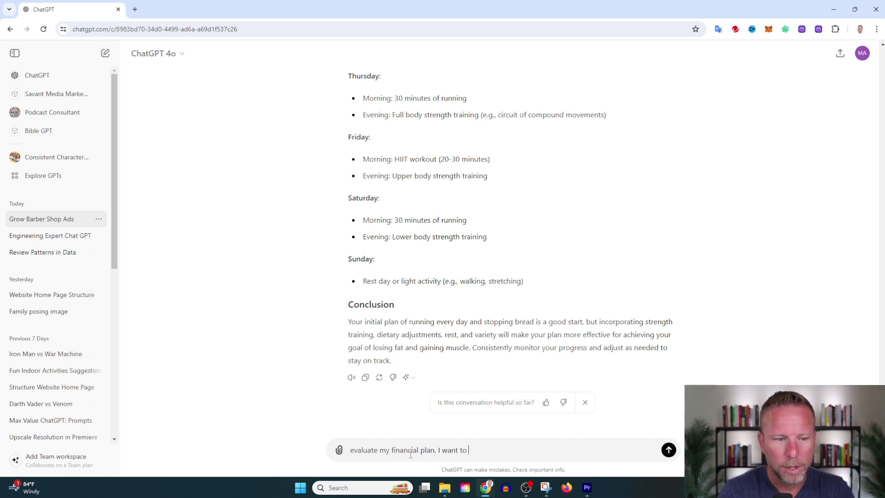
{"action": "type", "text": "have "}
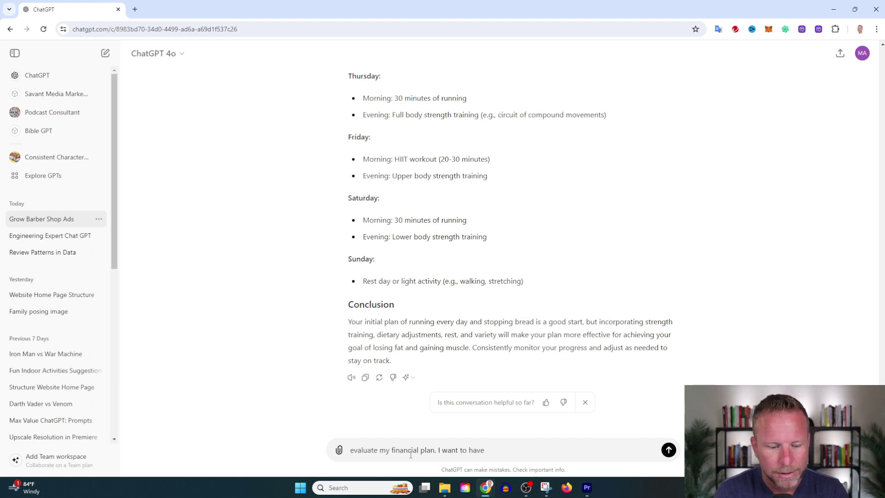
{"action": "type", "text": "5 million doall"}
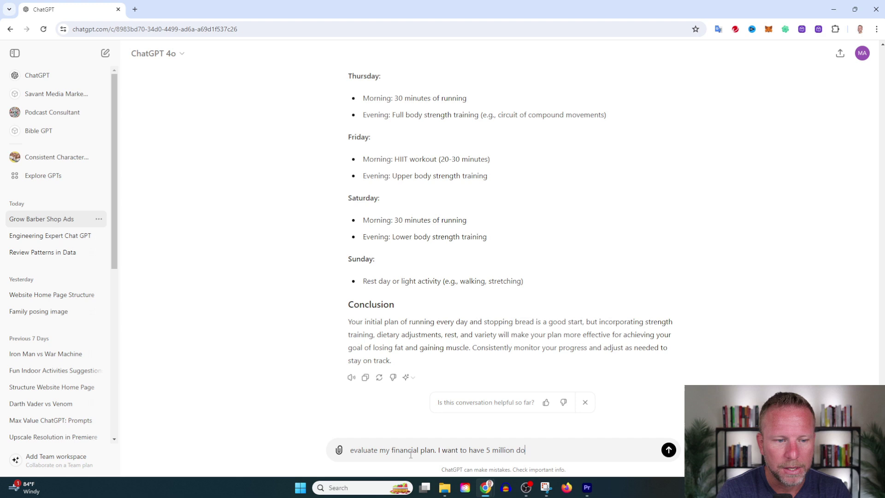
{"action": "key", "text": "BackSpace"}
{"action": "key", "text": "BackSpace"}
{"action": "key", "text": "BackSpace"}
{"action": "type", "text": "llars for retirement by"}
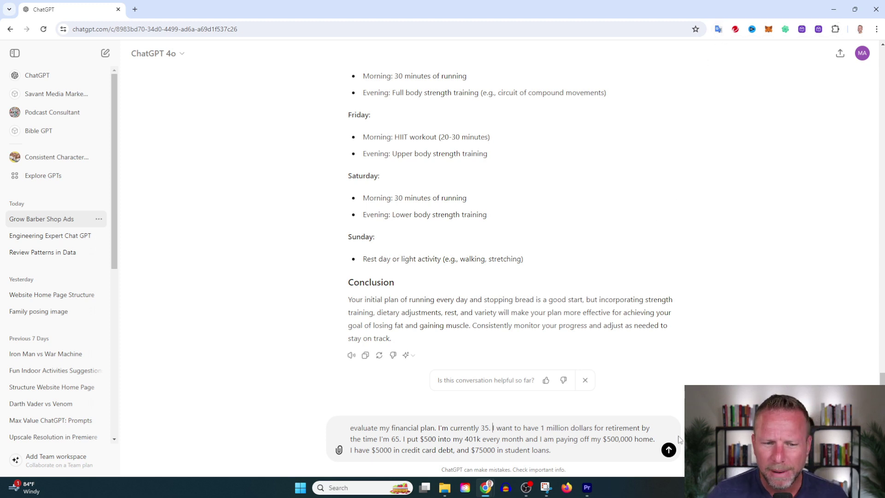
{"action": "left_click", "coordinate": [669, 450]}
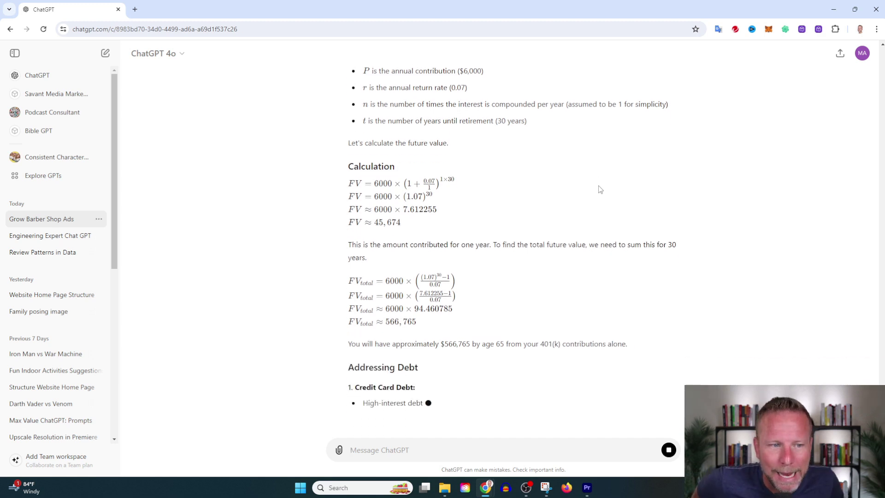
Step: Scroll through the retirement reply's Calculation and Addressing Debt sections
{"action": "scroll", "coordinate": [580, 183], "scroll_direction": "up", "scroll_amount": 3}
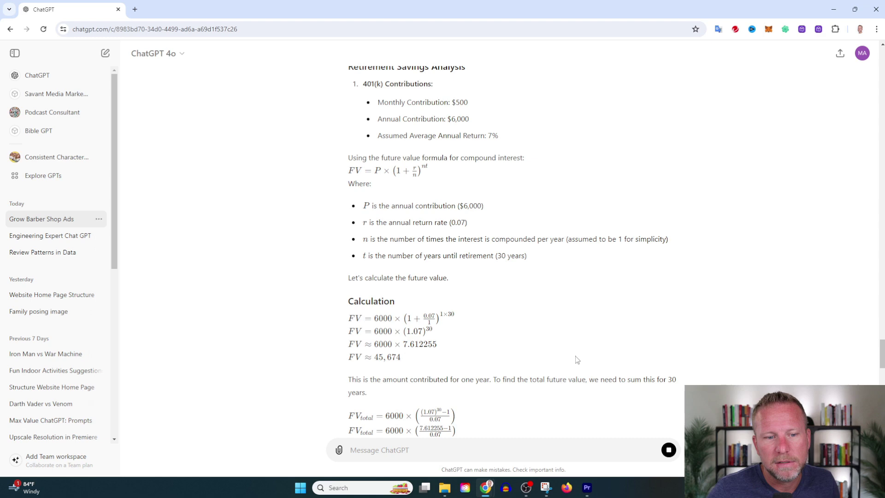
{"action": "scroll", "coordinate": [571, 358], "scroll_direction": "down", "scroll_amount": 15}
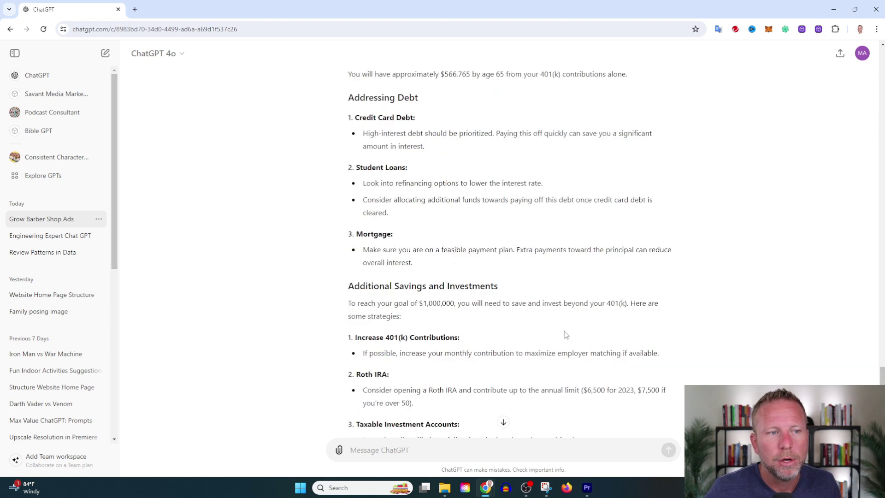
{"action": "scroll", "coordinate": [566, 335], "scroll_direction": "up", "scroll_amount": 3}
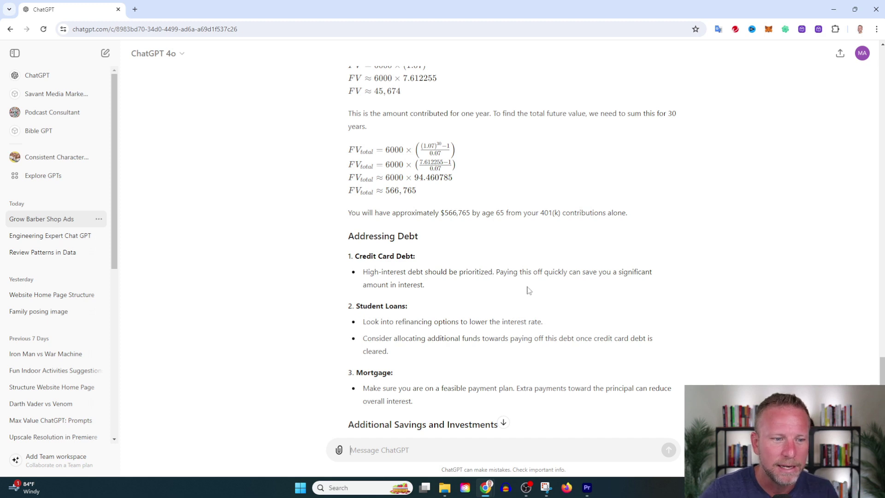
{"action": "scroll", "coordinate": [525, 290], "scroll_direction": "down", "scroll_amount": 3}
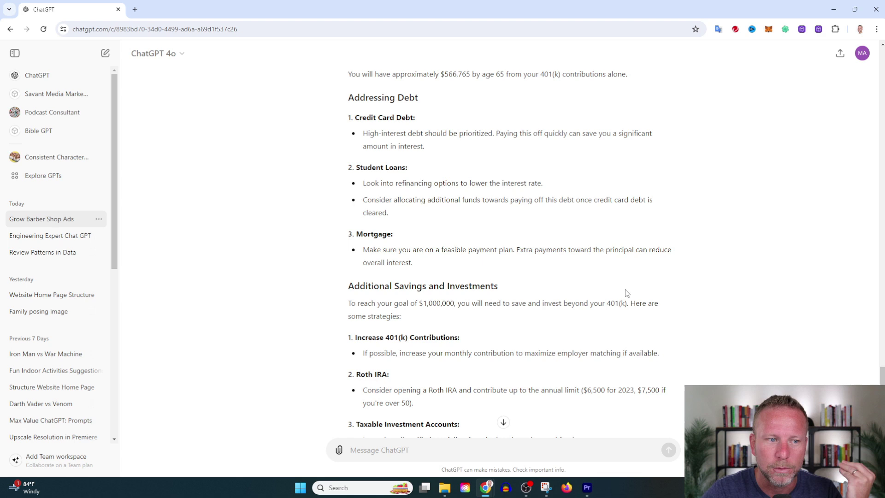
Step: Highlight the Mortgage sentence saying extra principal payments reduce overall interest
{"action": "left_click_drag", "start_coordinate": [469, 264], "coordinate": [516, 250]}
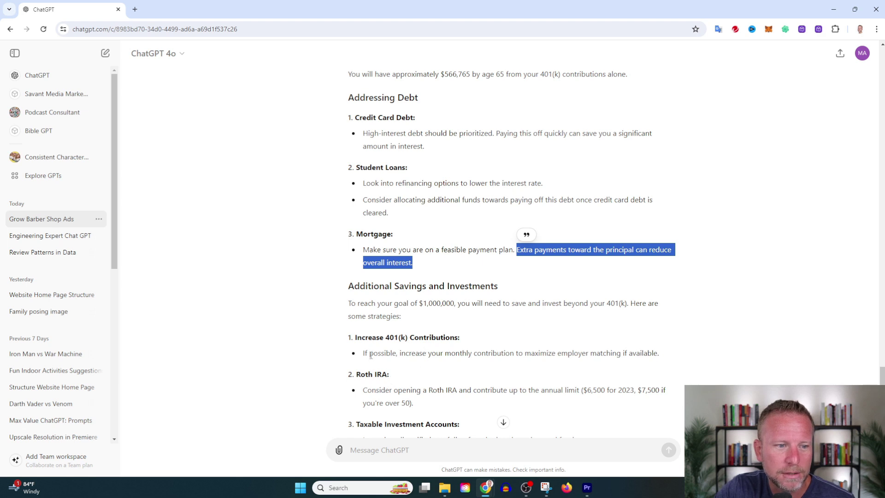
{"action": "scroll", "coordinate": [372, 299], "scroll_direction": "down", "scroll_amount": 3}
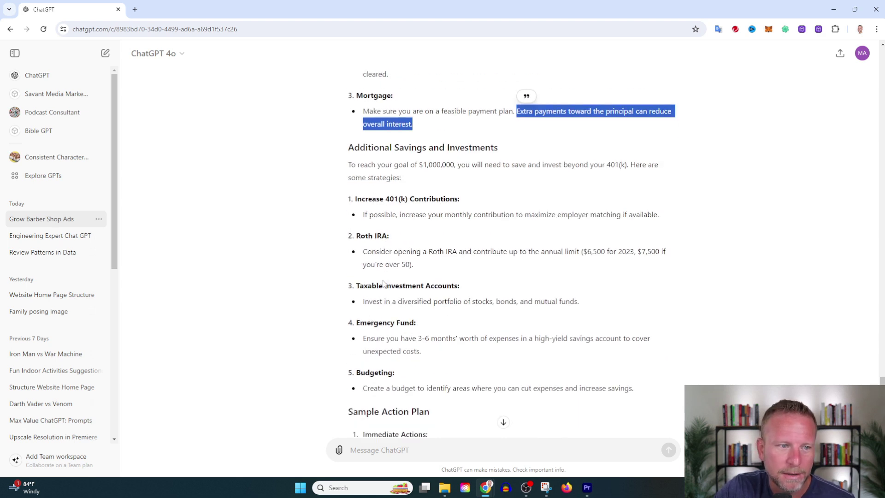
{"action": "scroll", "coordinate": [417, 323], "scroll_direction": "down", "scroll_amount": 3}
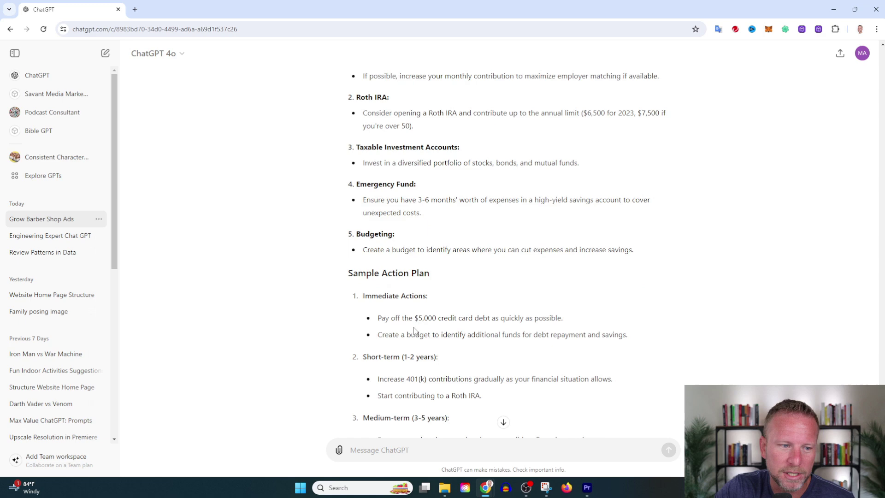
{"action": "scroll", "coordinate": [401, 262], "scroll_direction": "down", "scroll_amount": 4}
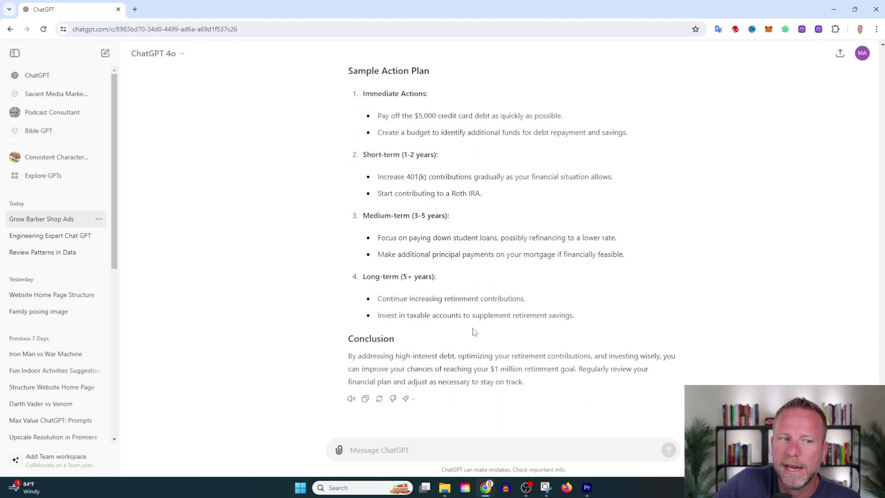
{"action": "scroll", "coordinate": [472, 332], "scroll_direction": "up", "scroll_amount": 15}
{"action": "scroll", "coordinate": [483, 330], "scroll_direction": "up", "scroll_amount": 8}
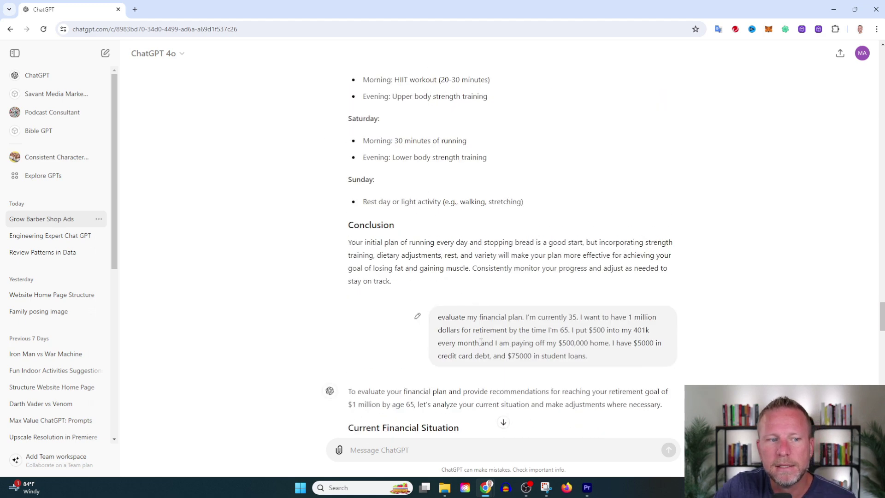
{"action": "scroll", "coordinate": [469, 341], "scroll_direction": "up", "scroll_amount": 8}
{"action": "scroll", "coordinate": [470, 351], "scroll_direction": "down", "scroll_amount": 11}
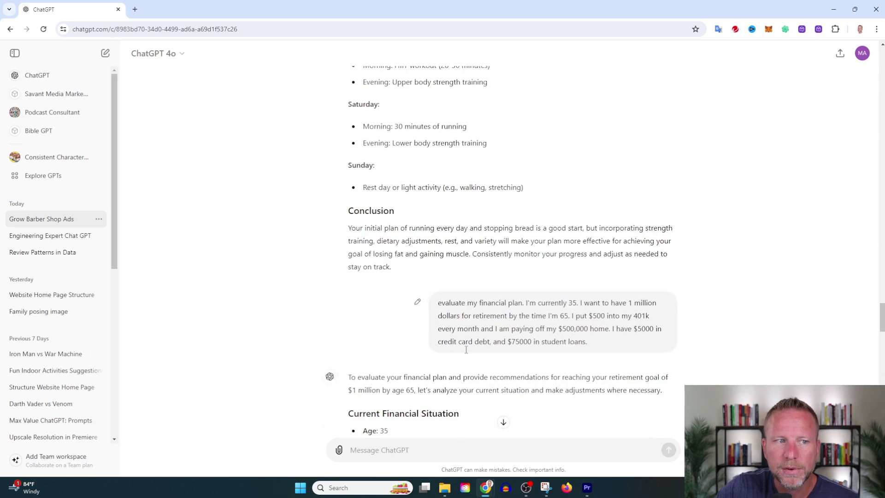